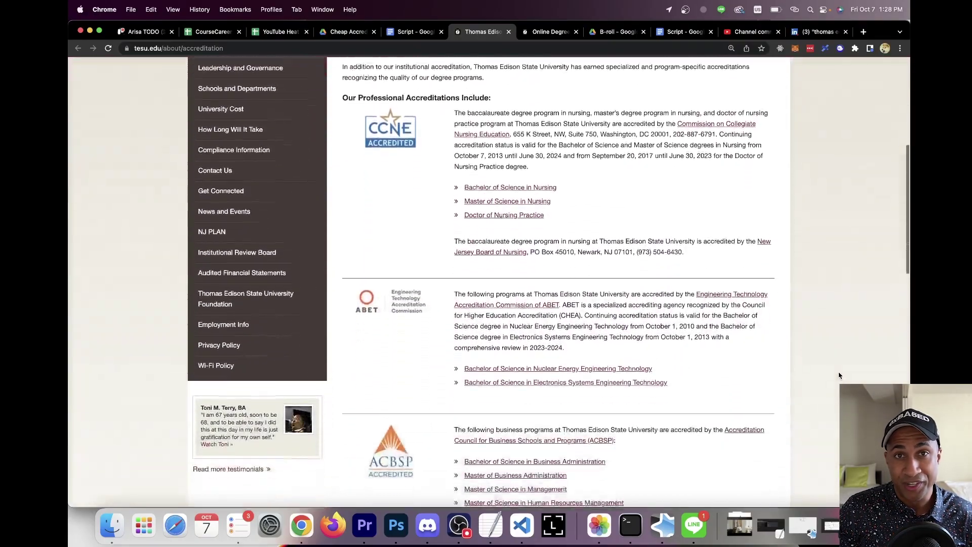
scroll(839, 375, "down", 5)
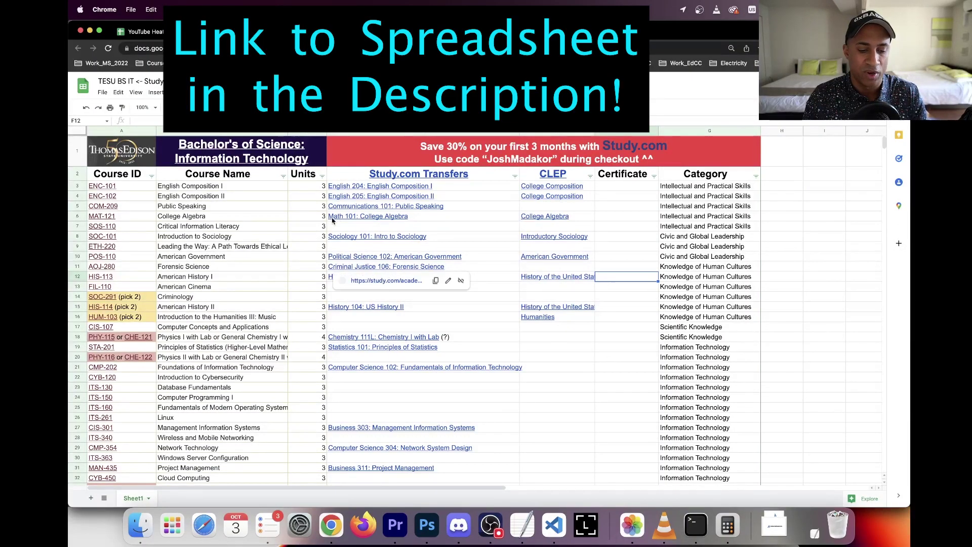
Compare the Course Name column against the BS IT credit distribution page, then select the Political Science 102 cell
left_click(226, 133)
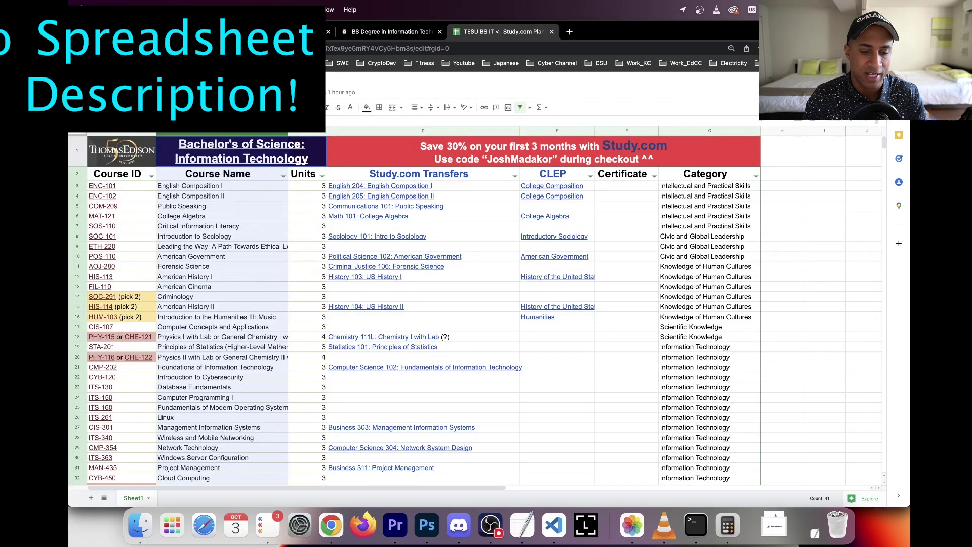
left_click(362, 31)
scroll(368, 166, "down", 3)
scroll(366, 163, "up", 3)
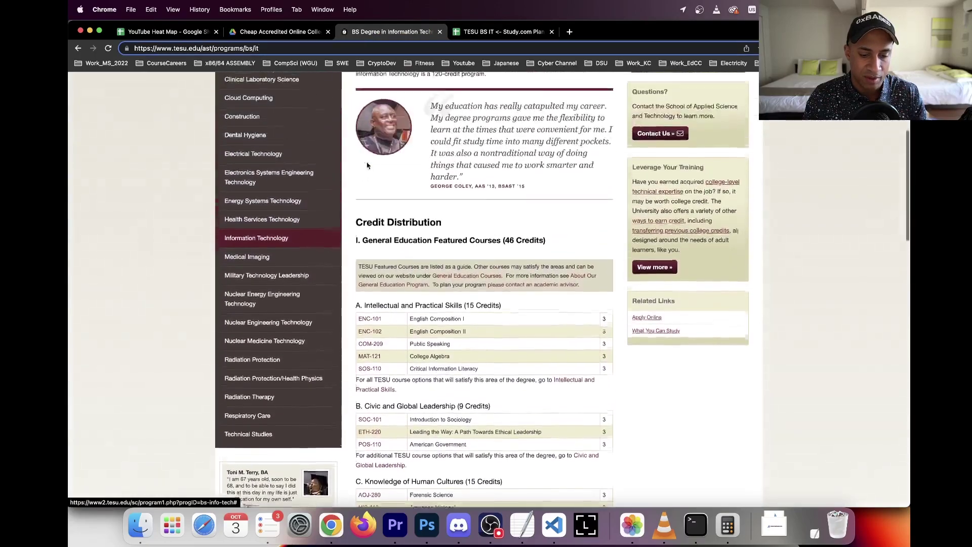
scroll(365, 163, "down", 5)
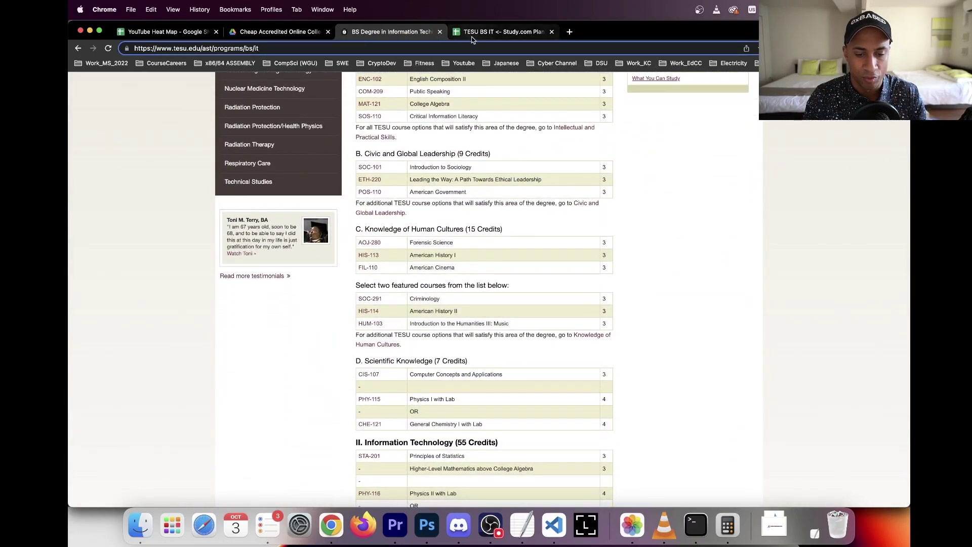
left_click(502, 31)
left_click(490, 259)
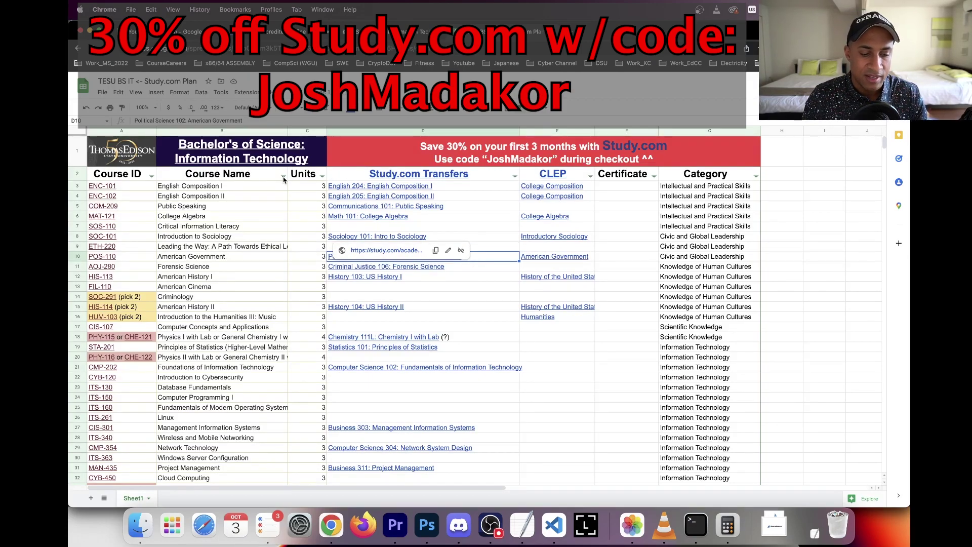
left_click(234, 131)
scroll(237, 348, "down", 5)
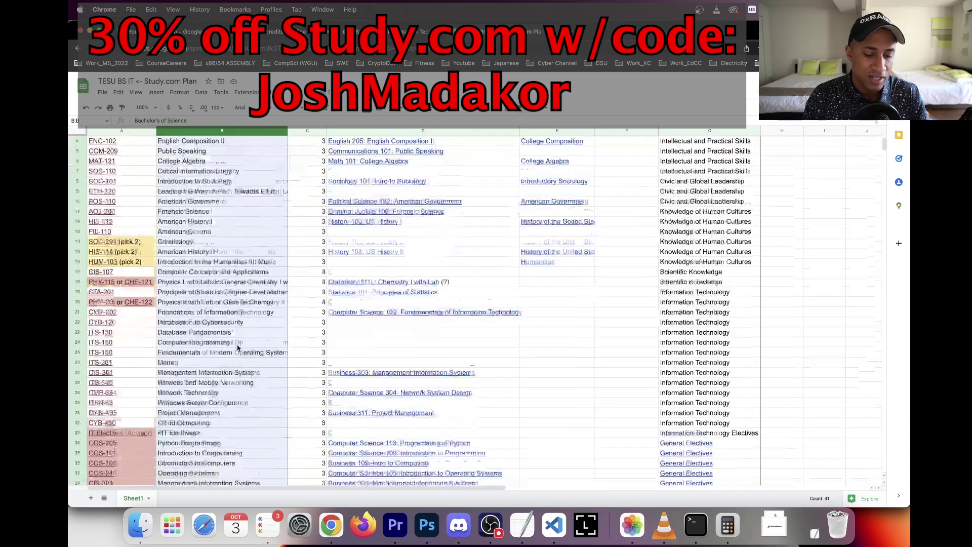
scroll(238, 347, "up", 5)
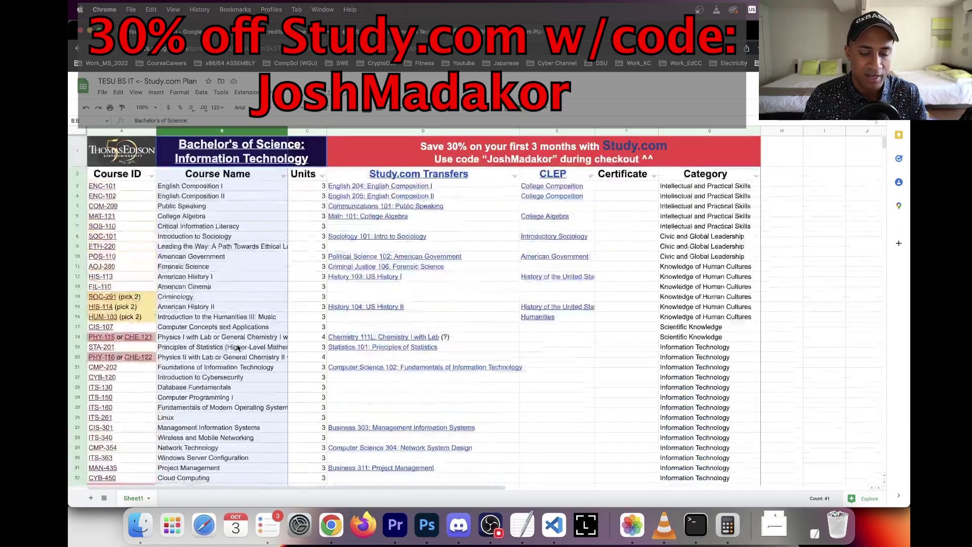
left_click(410, 132)
mouse_move(485, 339)
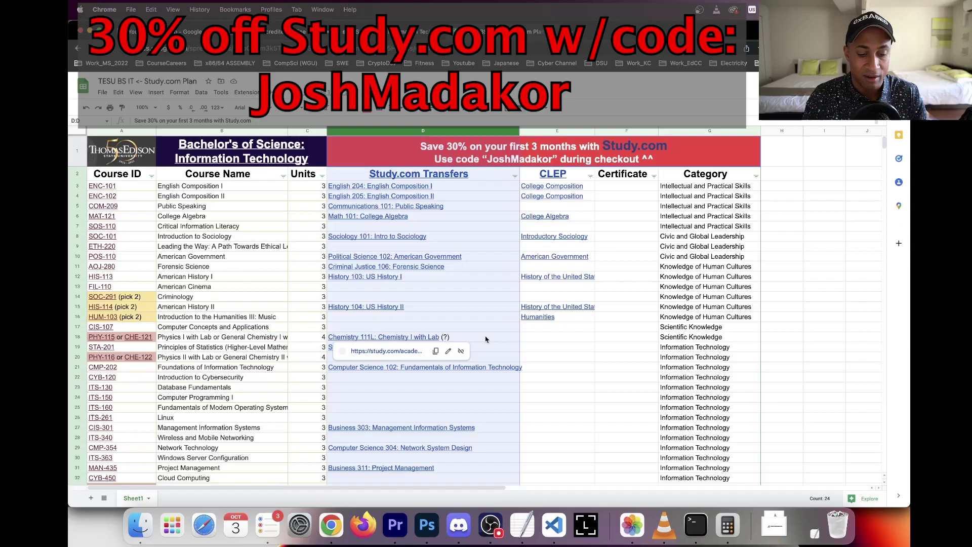
left_click(568, 447)
mouse_move(454, 196)
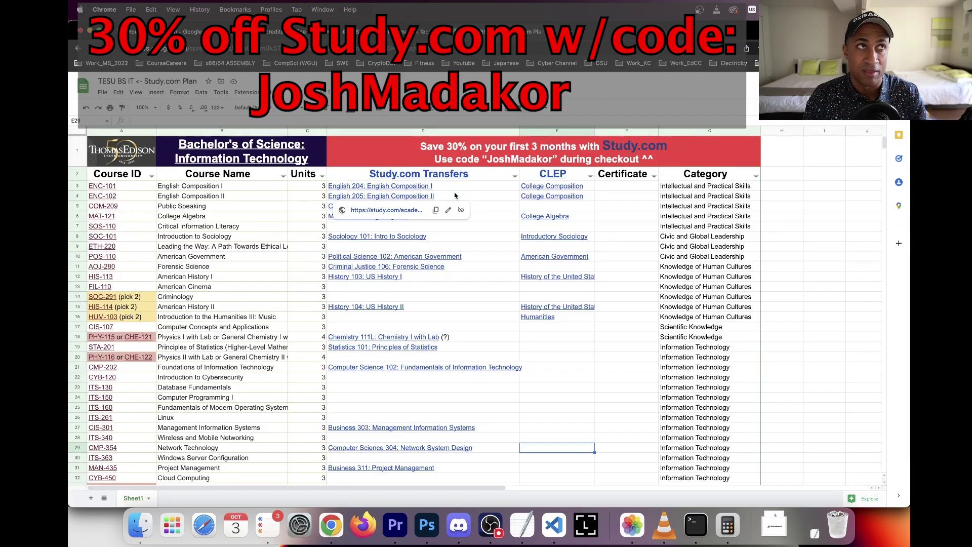
left_click(485, 153)
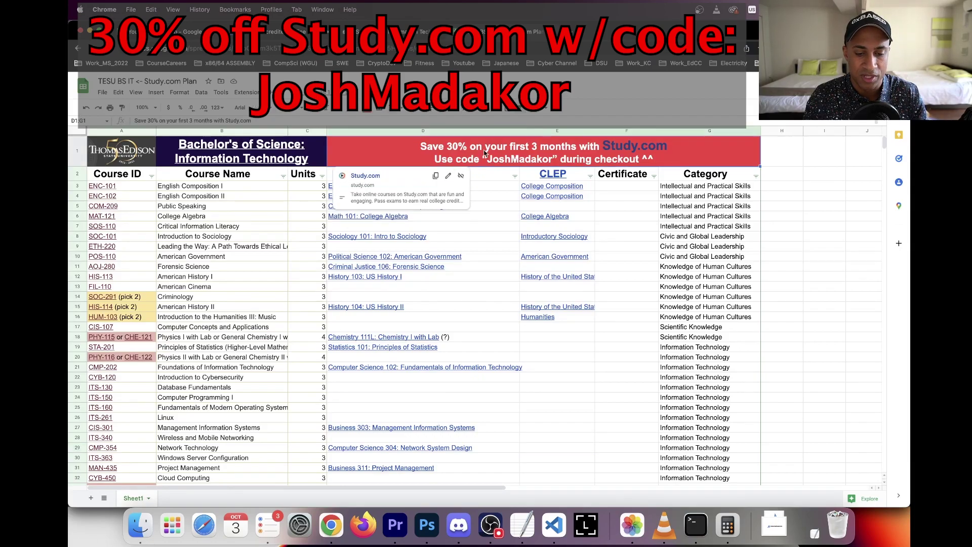
left_click(632, 387)
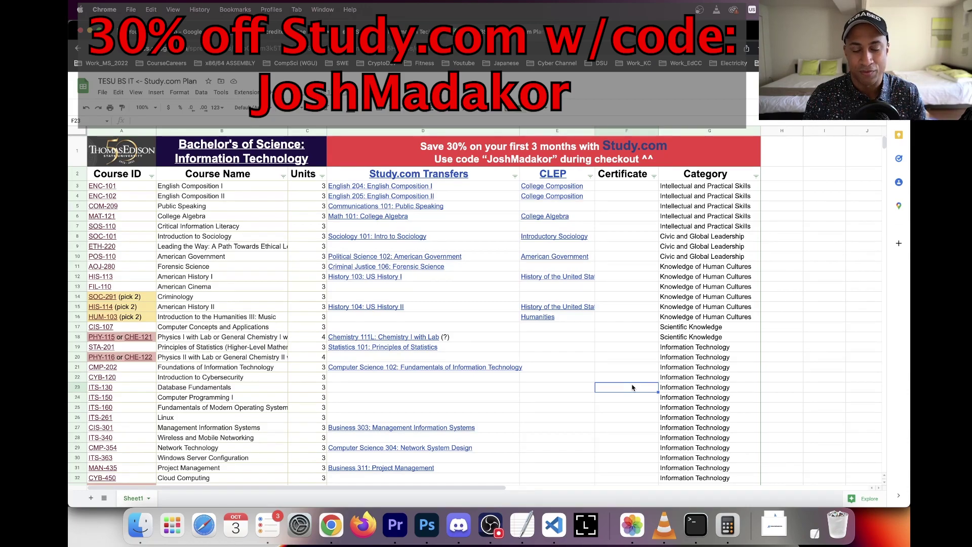
left_click(479, 266)
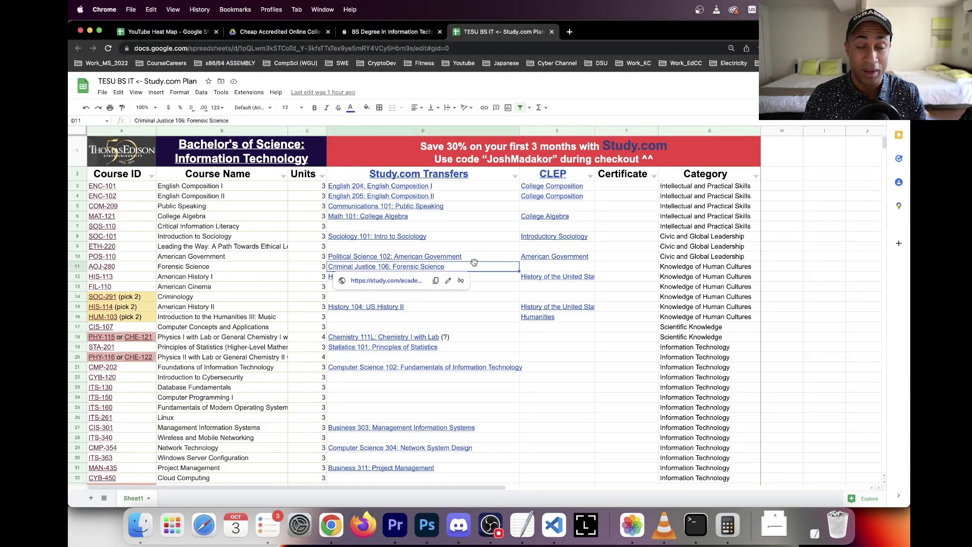
left_click(424, 130)
mouse_move(457, 220)
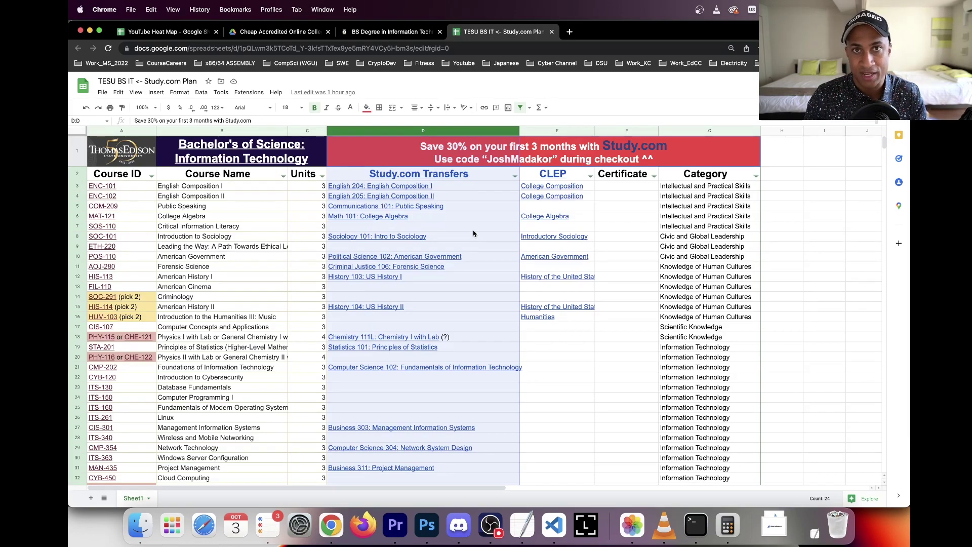
key("Right")
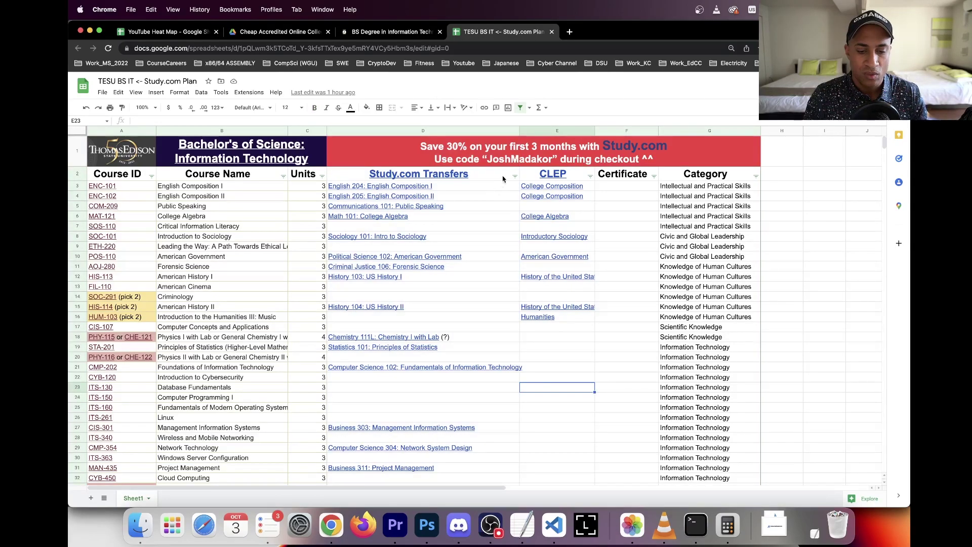
left_click(515, 176)
left_click(557, 367)
scroll(599, 397, "down", 5)
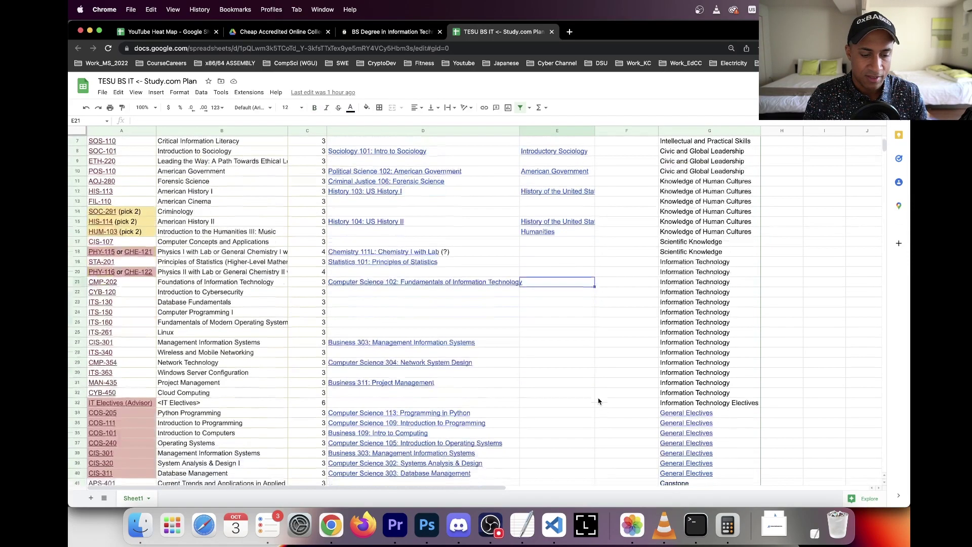
scroll(599, 401, "up", 5)
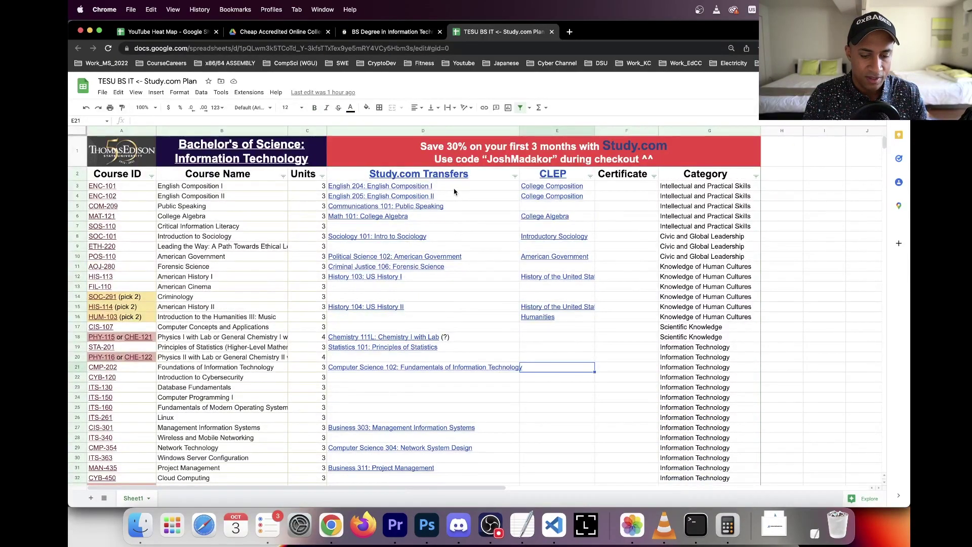
left_click(446, 188)
key("Left")
key("Left")
key("Down")
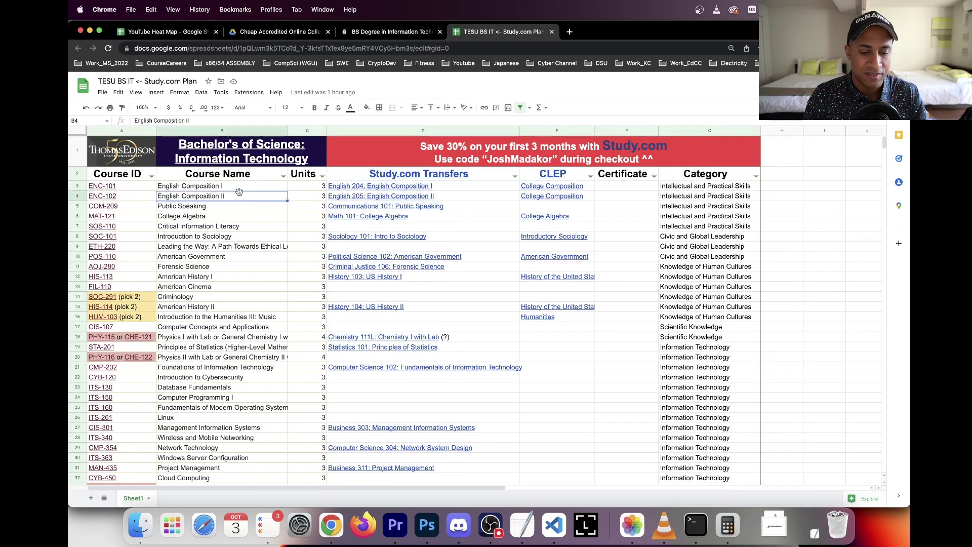
left_click(451, 189)
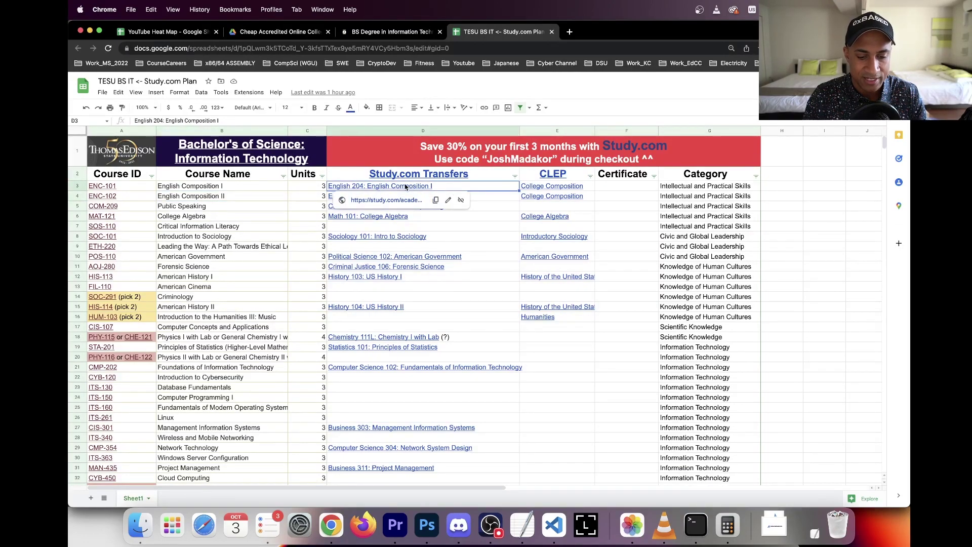
left_click(244, 187)
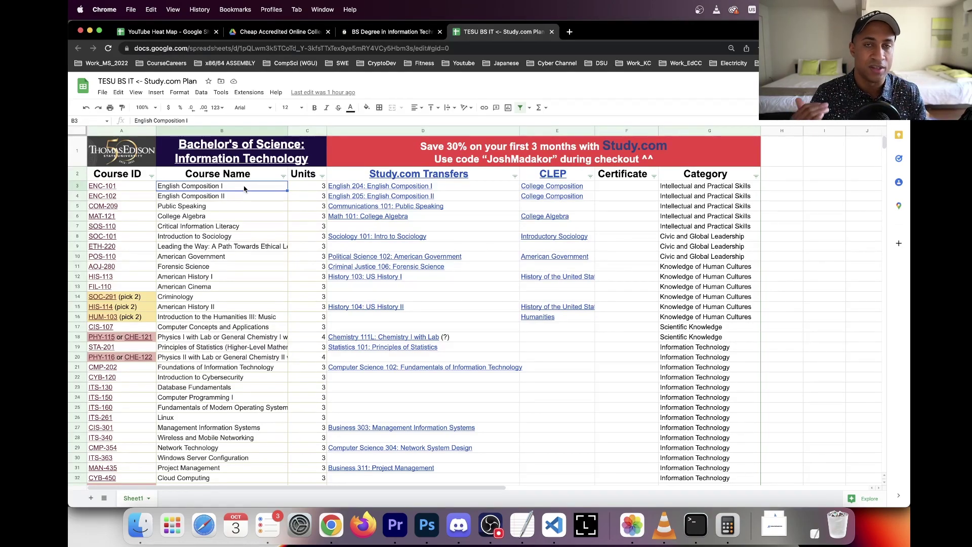
left_click(515, 176)
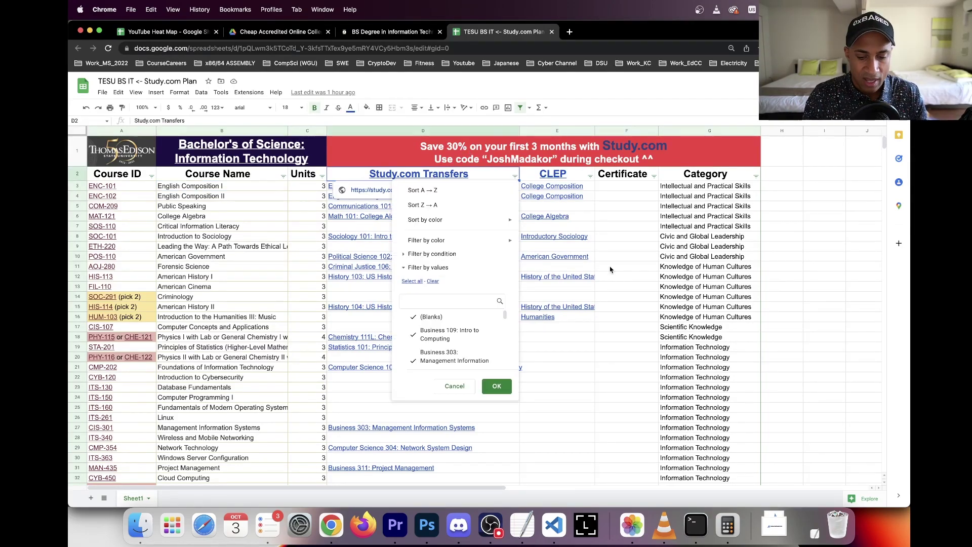
left_click(610, 269)
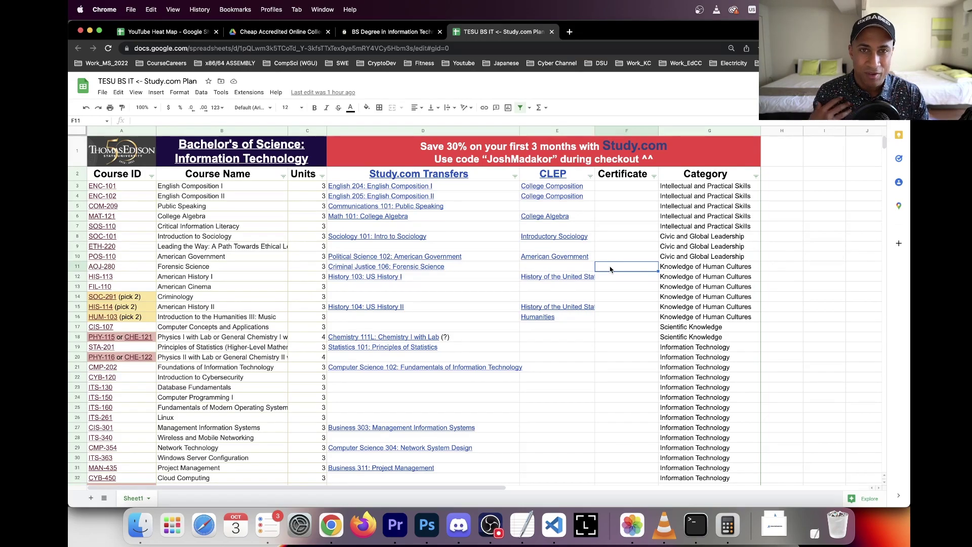
Set the Study.com Transfers column filter to keep only (Blanks)
left_click(514, 177)
double_click(514, 177)
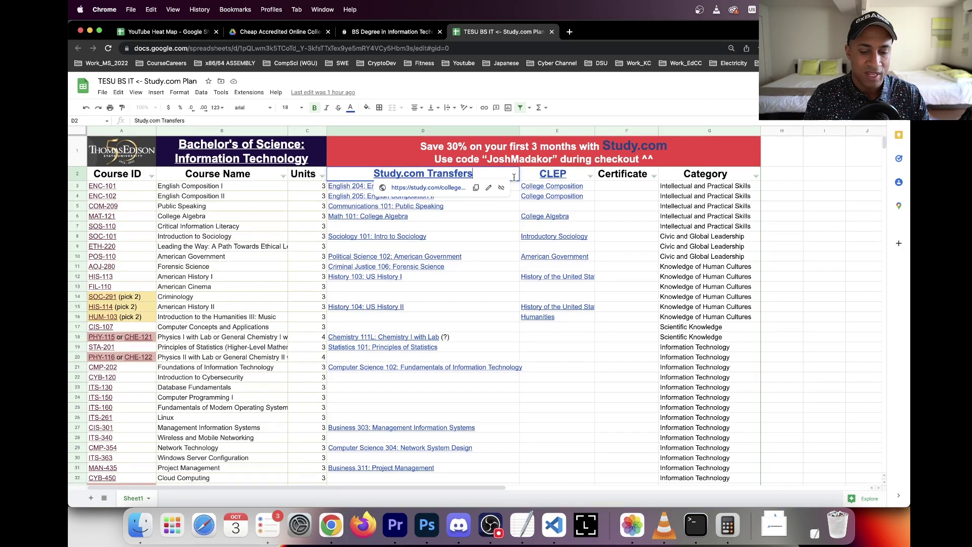
left_click(515, 176)
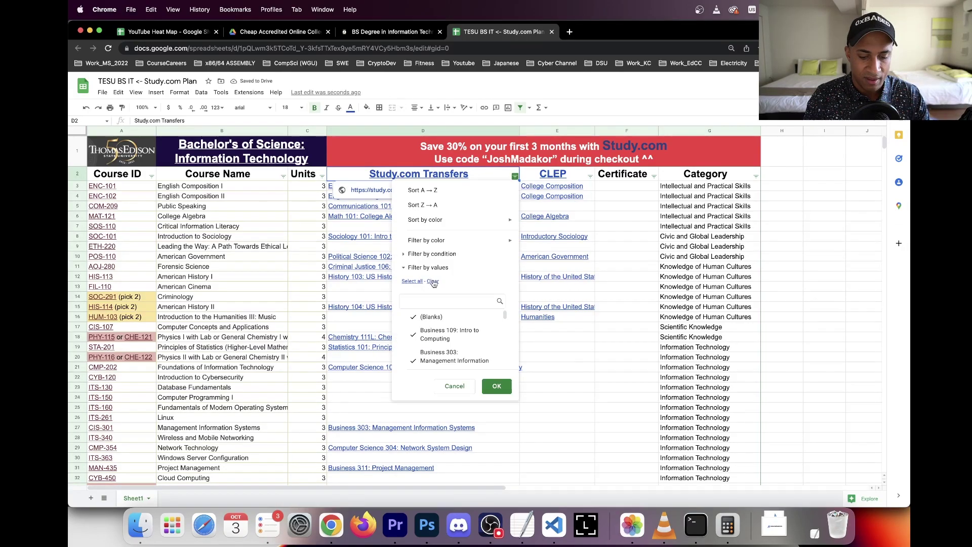
left_click(432, 318)
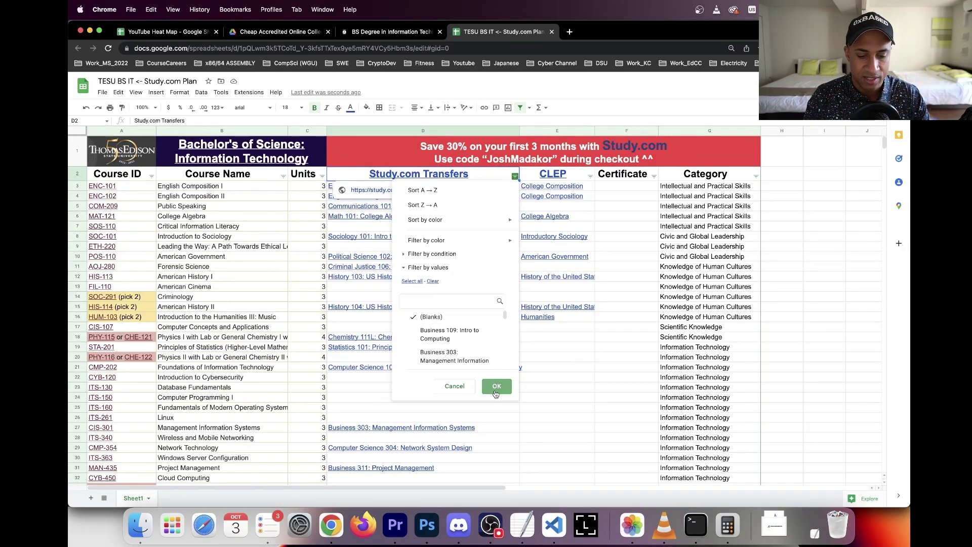
left_click(496, 387)
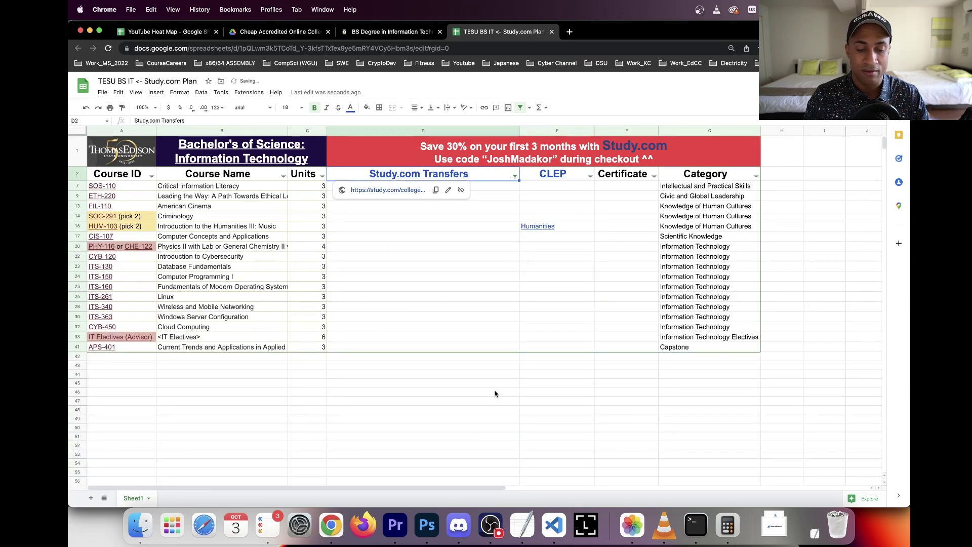
left_click(496, 393)
Select the remaining course names to count them and inspect the Humanities CLEP entry
left_click_drag(276, 349, 255, 196)
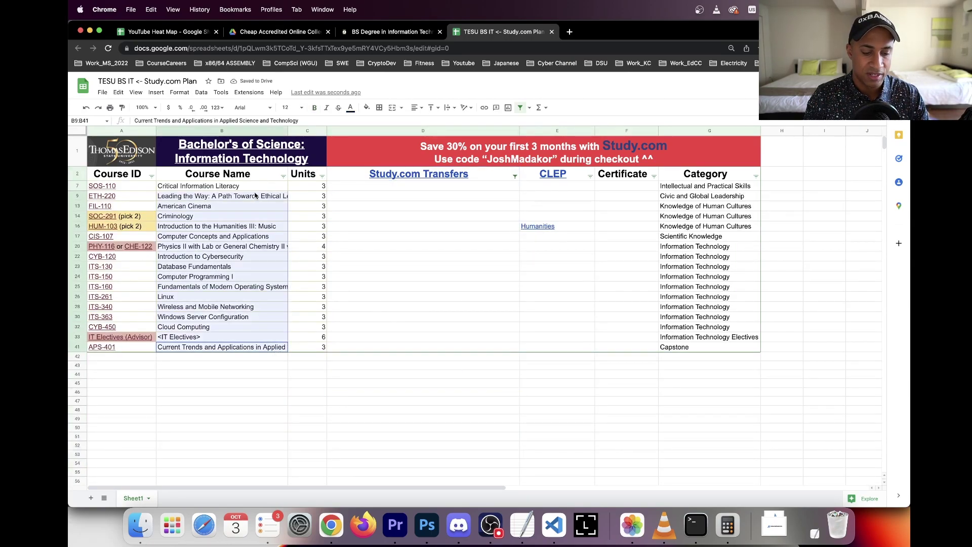
left_click(589, 339)
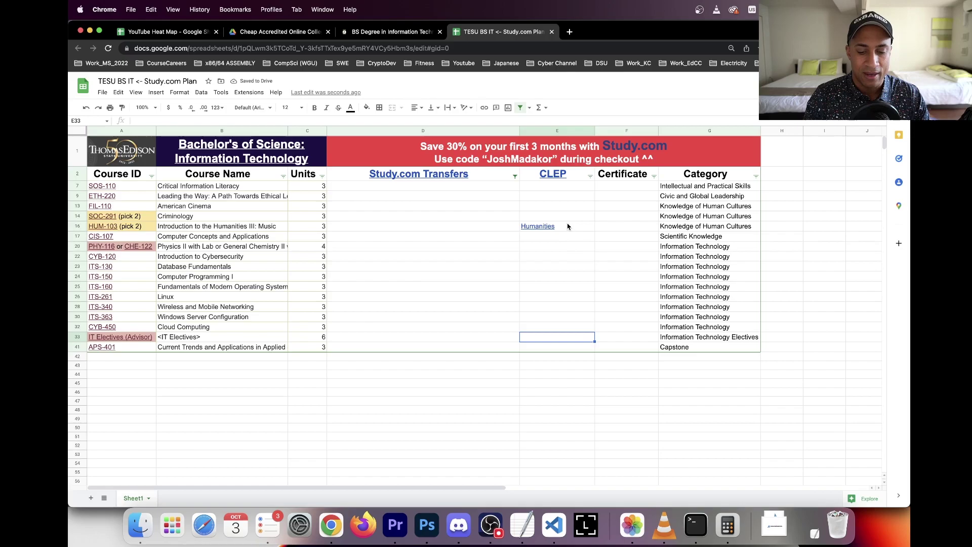
left_click(568, 226)
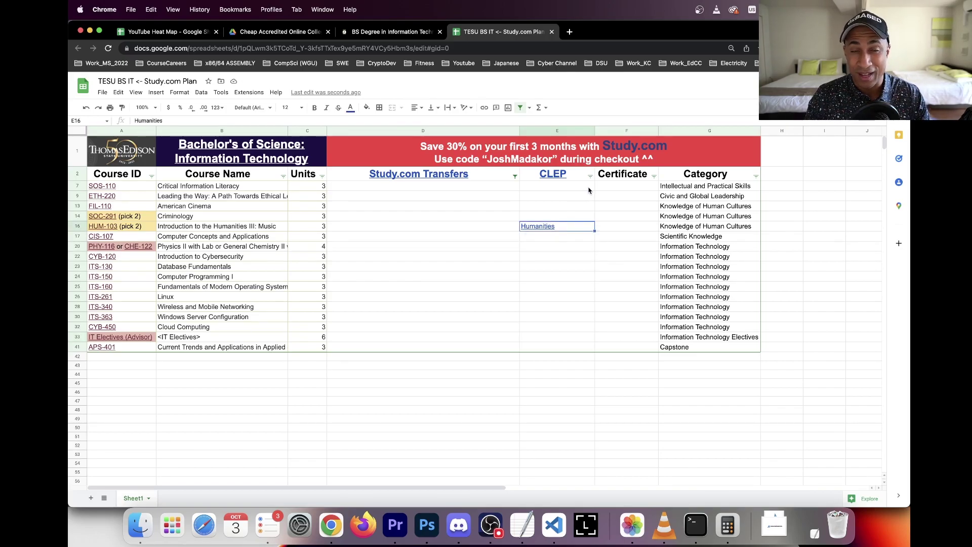
left_click(588, 189)
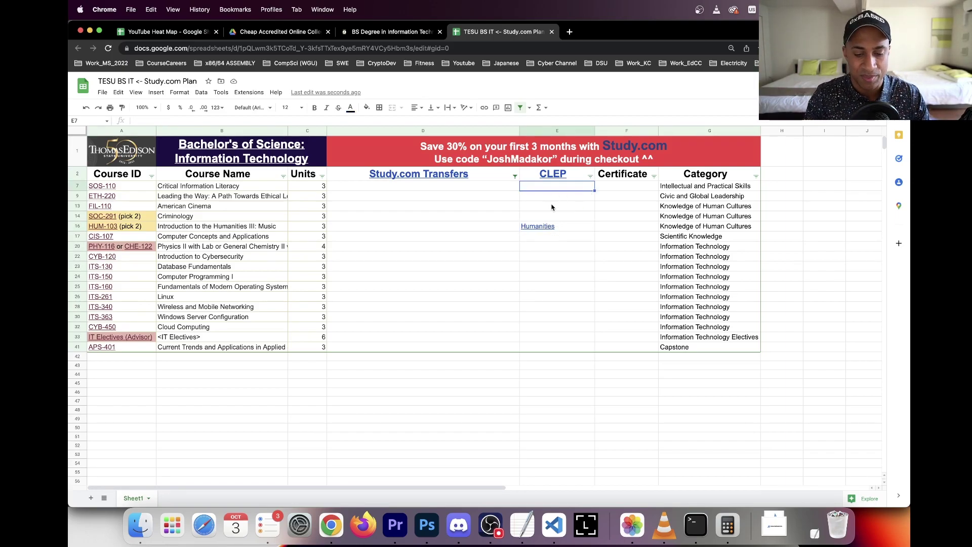
Hide the HUM-103 row and select the remaining column B course names to count them
left_click(590, 176)
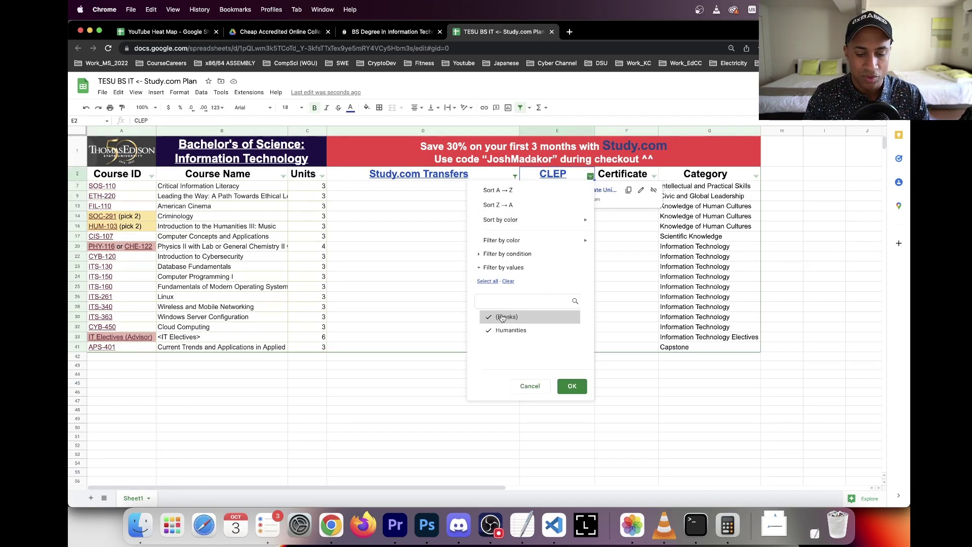
left_click(608, 292)
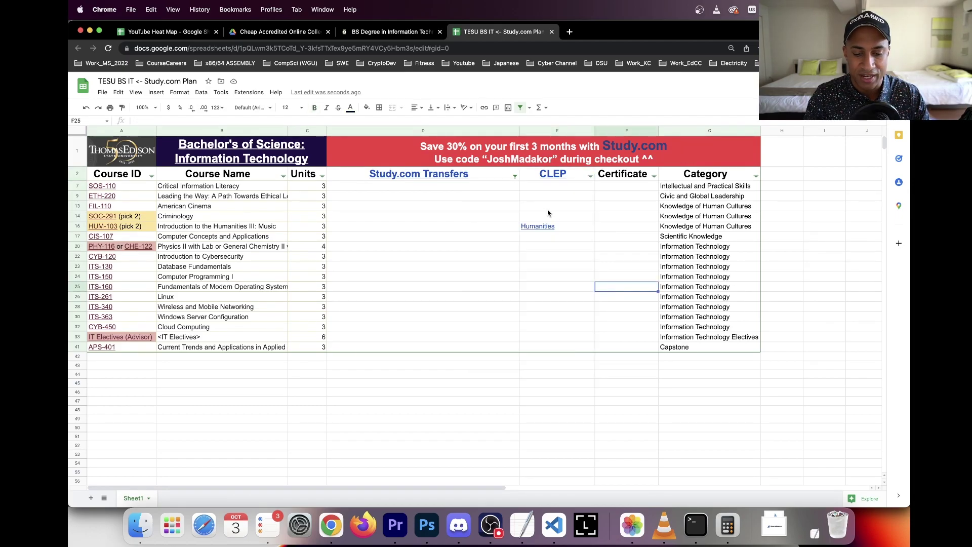
left_click(566, 228)
key("super+alt+9")
left_click(373, 368)
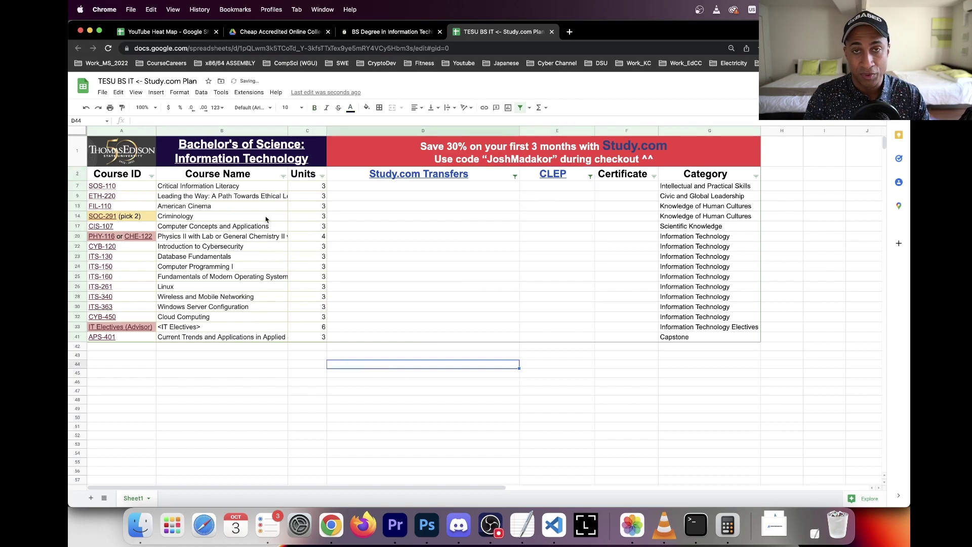
left_click_drag(231, 191, 250, 339)
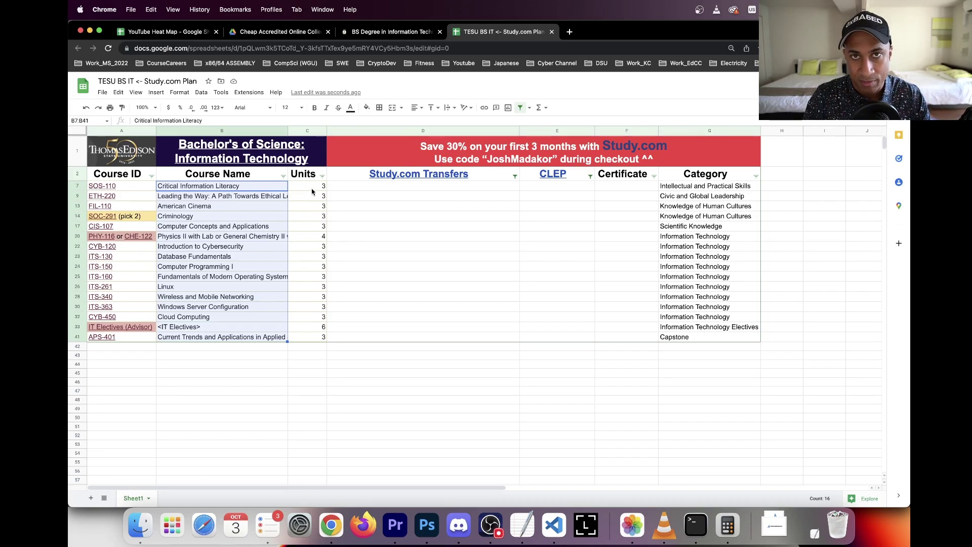
left_click(361, 188)
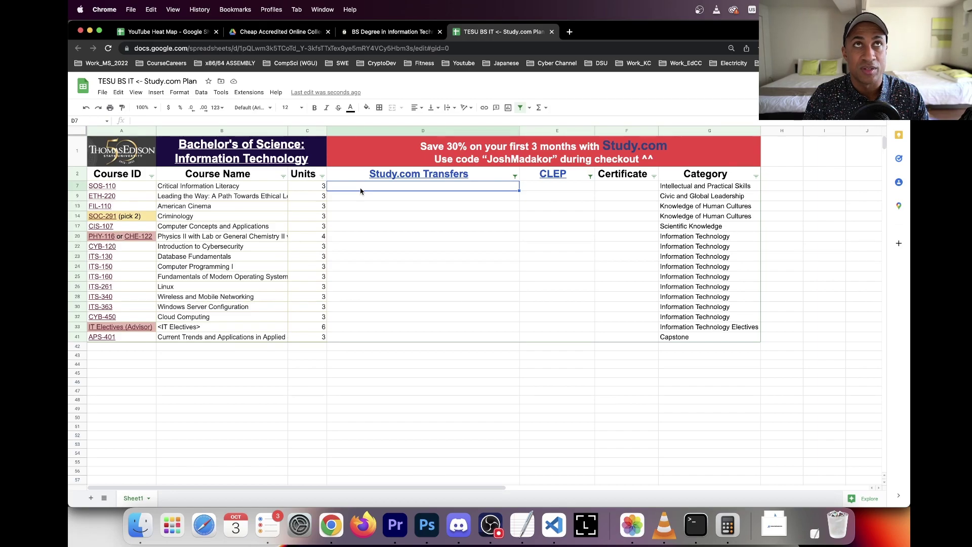
left_click(442, 367)
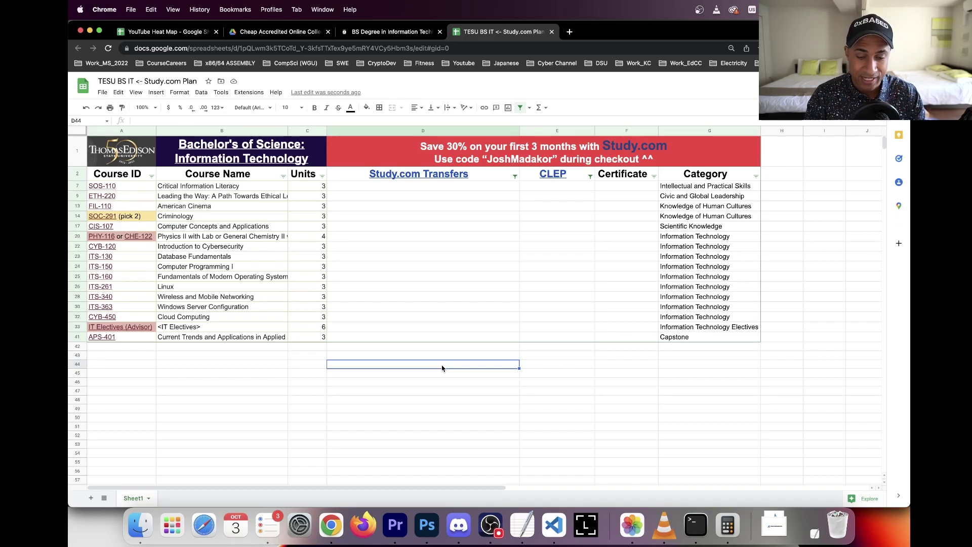
left_click_drag(412, 186, 410, 328)
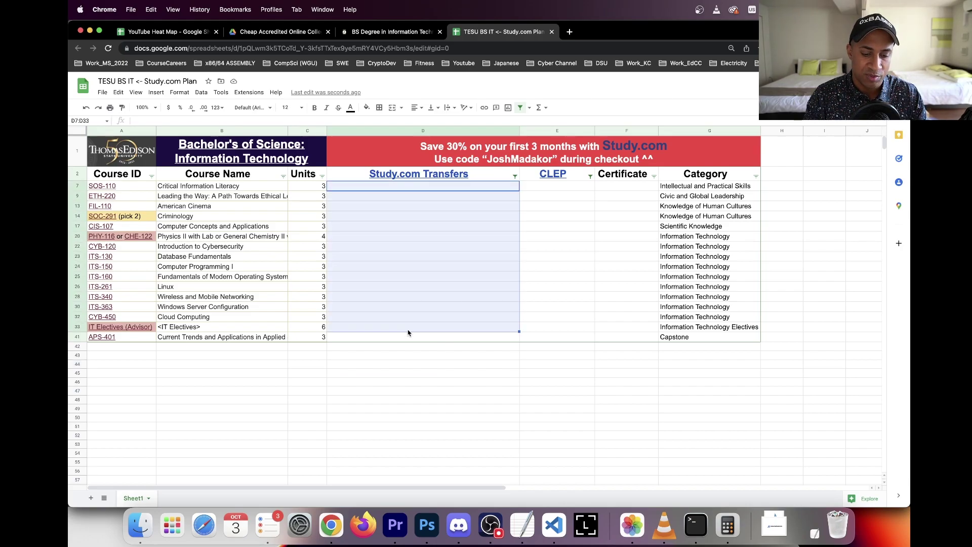
left_click(263, 339)
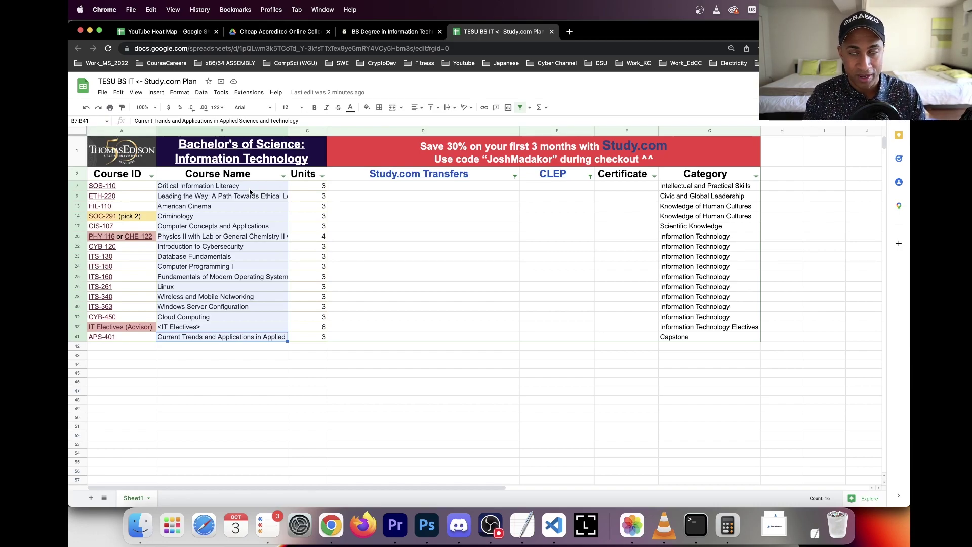
left_click_drag(253, 189, 252, 340)
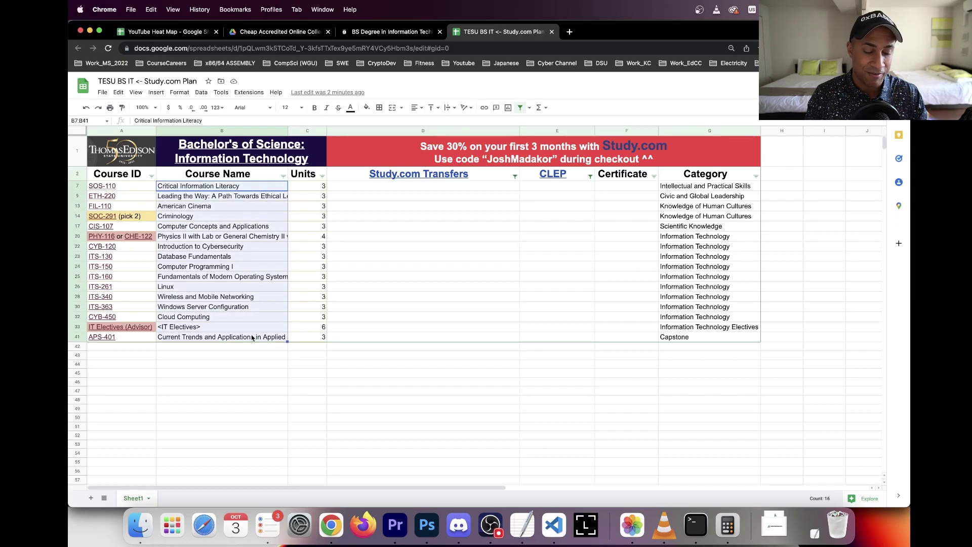
Enter the tuition formula =4800*3+2400 in cell B44, below the course list
left_click(247, 367)
type("=4800*")
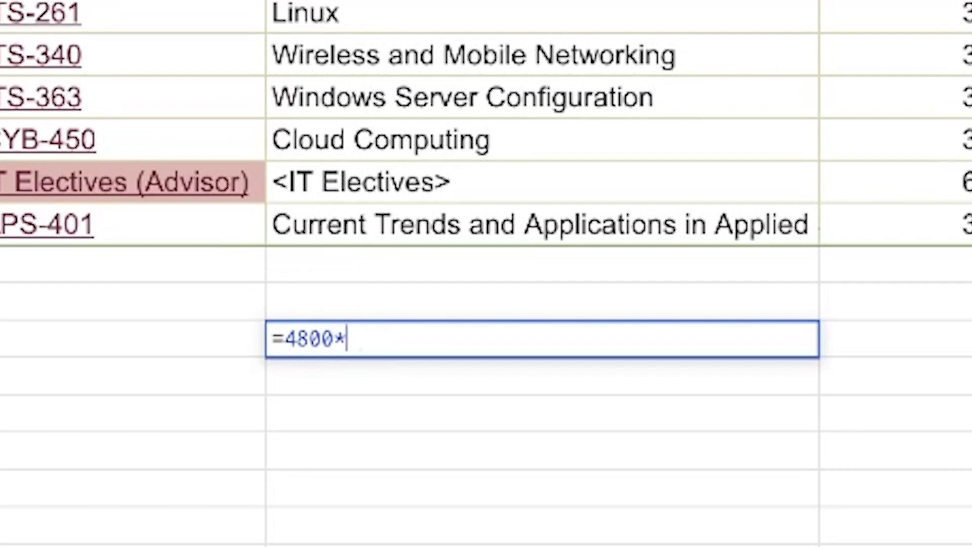
type("3+250")
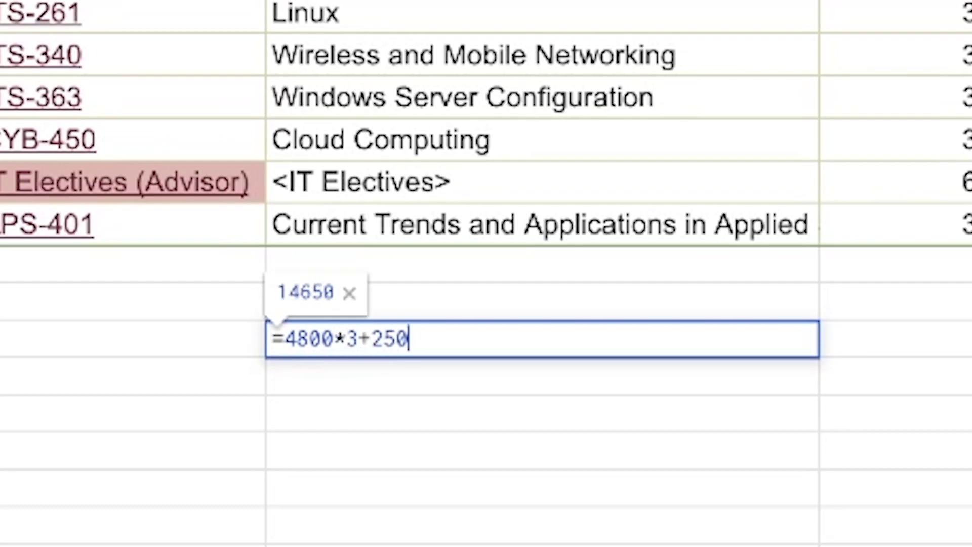
key("BackSpace")
key("BackSpace")
type("400")
key("Return")
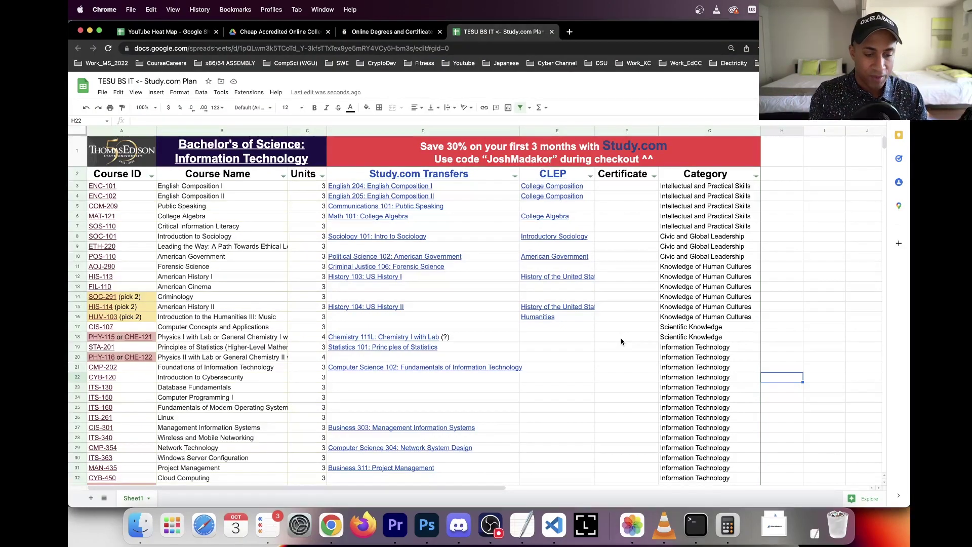
key("ctrl+shift+Tab")
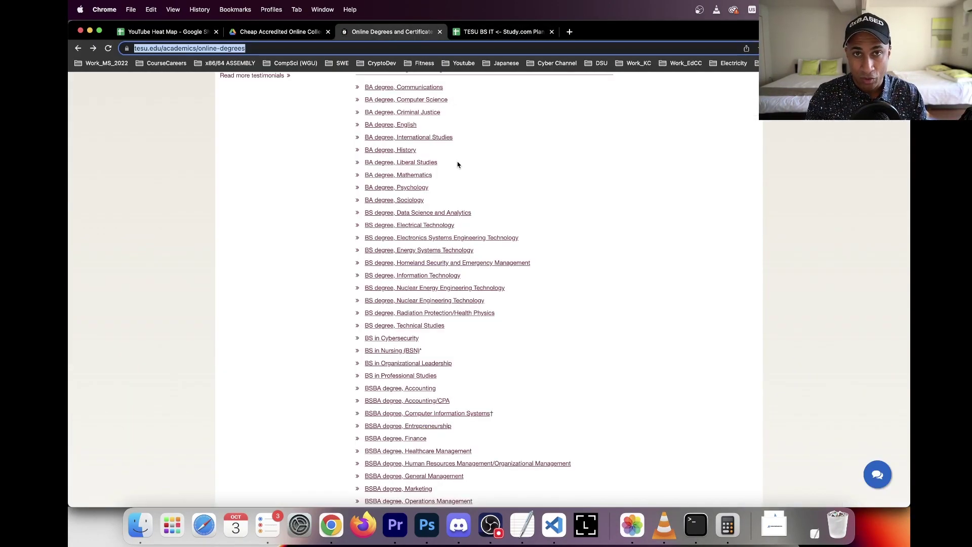
scroll(458, 165, "up", 1)
scroll(458, 165, "down", 1)
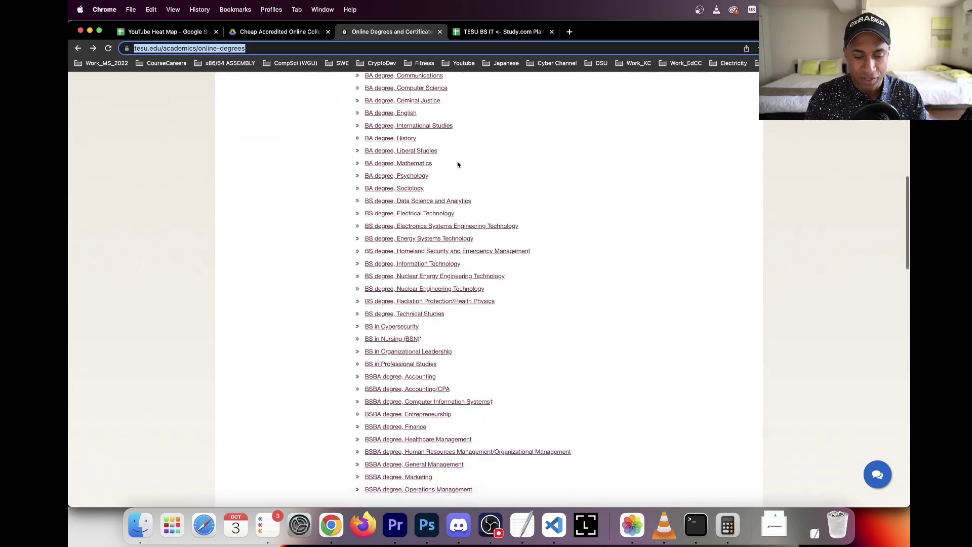
scroll(458, 165, "down", 1)
scroll(458, 164, "up", 2)
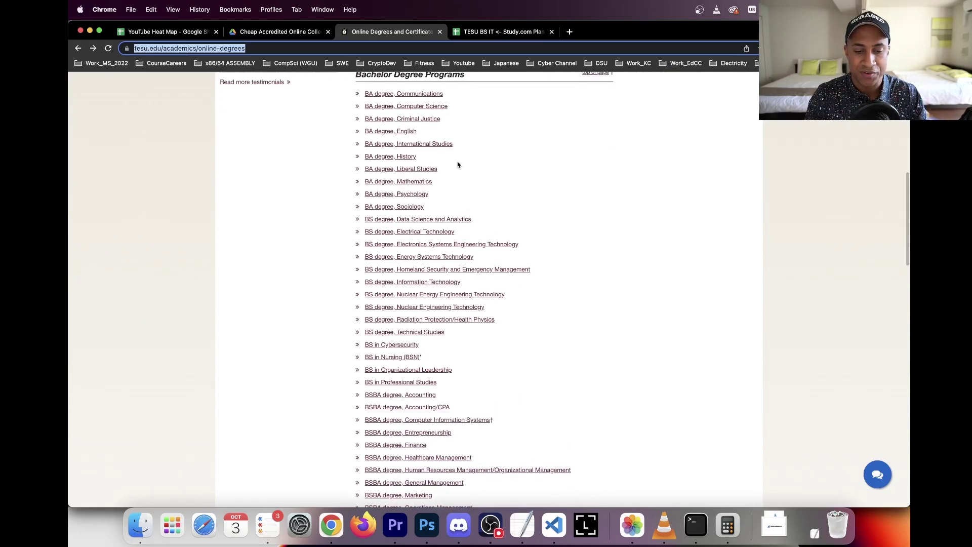
left_click(468, 33)
mouse_move(548, 244)
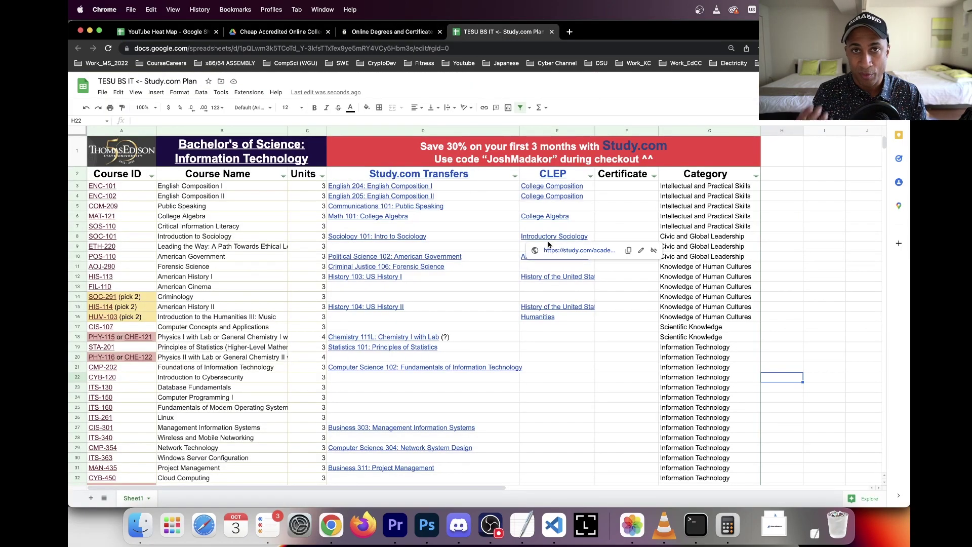